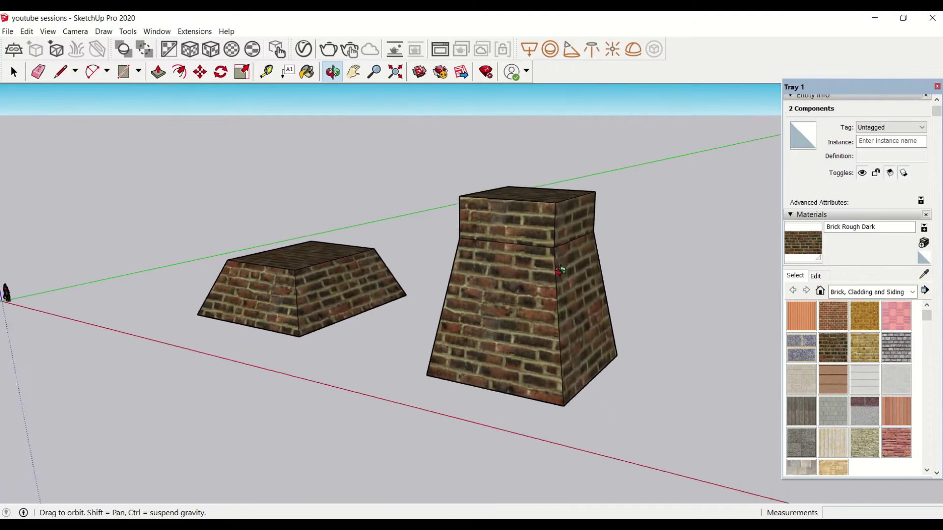
# Delete the standing person figure at the model's origin
pyautogui.moveTo(449, 301); pyautogui.dragTo(372, 304, button='middle')
pyautogui.moveTo(578, 320); pyautogui.dragTo(528, 322, button='middle')
pyautogui.moveTo(528, 322); pyautogui.dragTo(357, 312)
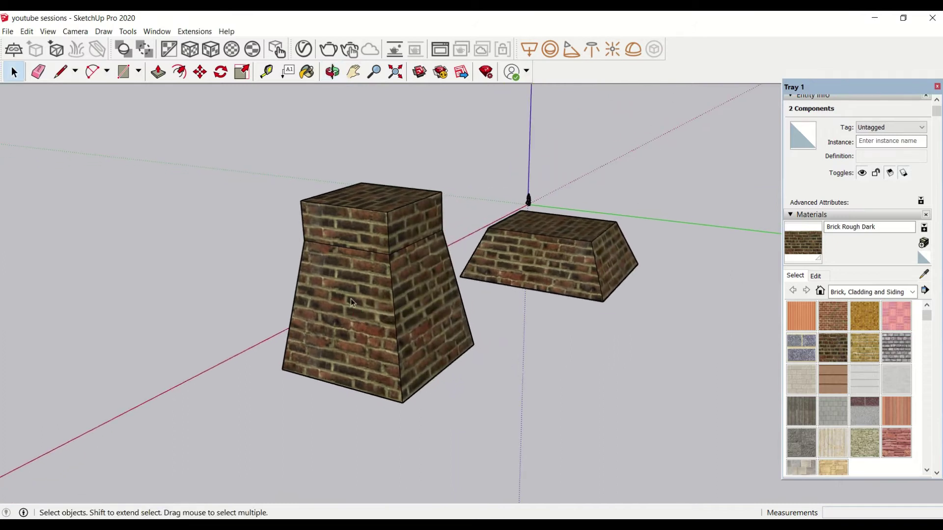
pyautogui.scroll(6, 560, 175)
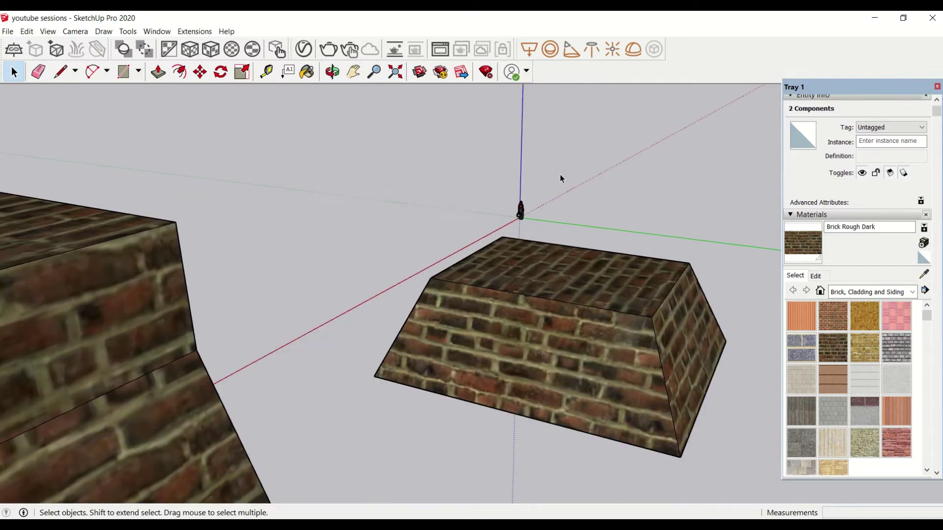
pyautogui.scroll(4, 511, 212)
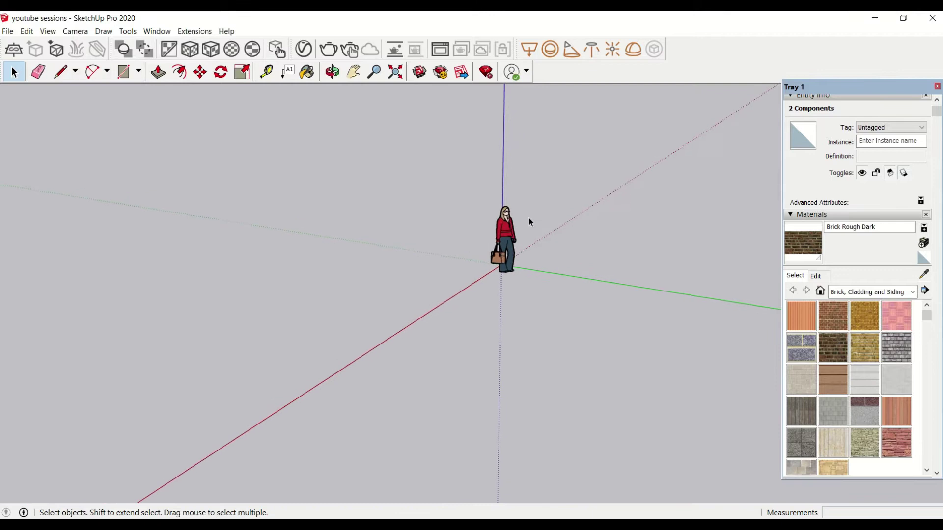
pyautogui.click(508, 240)
pyautogui.press('Delete')
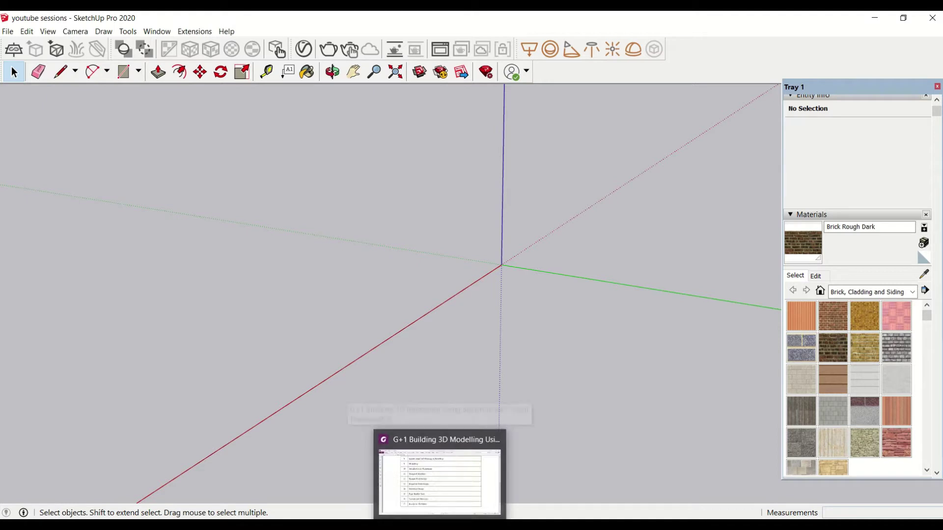
# Switch to the browser and look through the Online Training Program form, including its introduction and list of courses
pyautogui.click(454, 479)
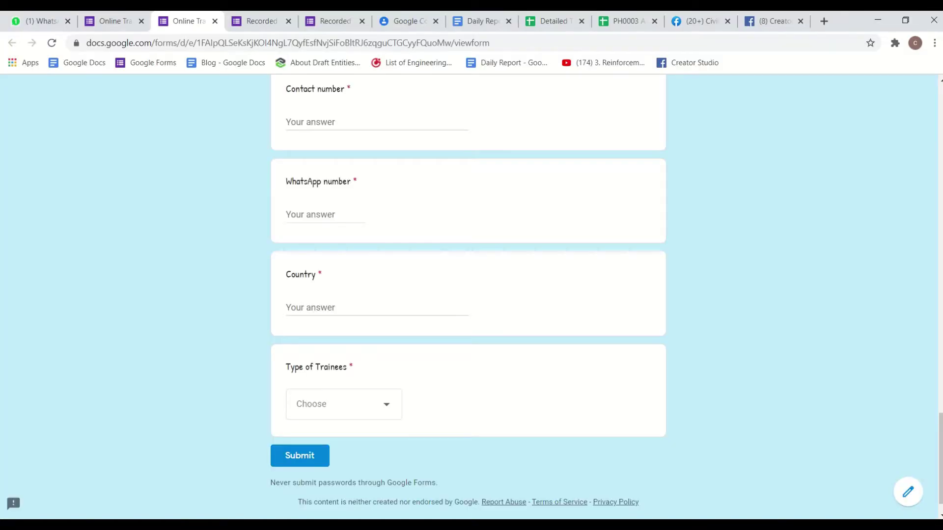
pyautogui.scroll(15, 457, 390)
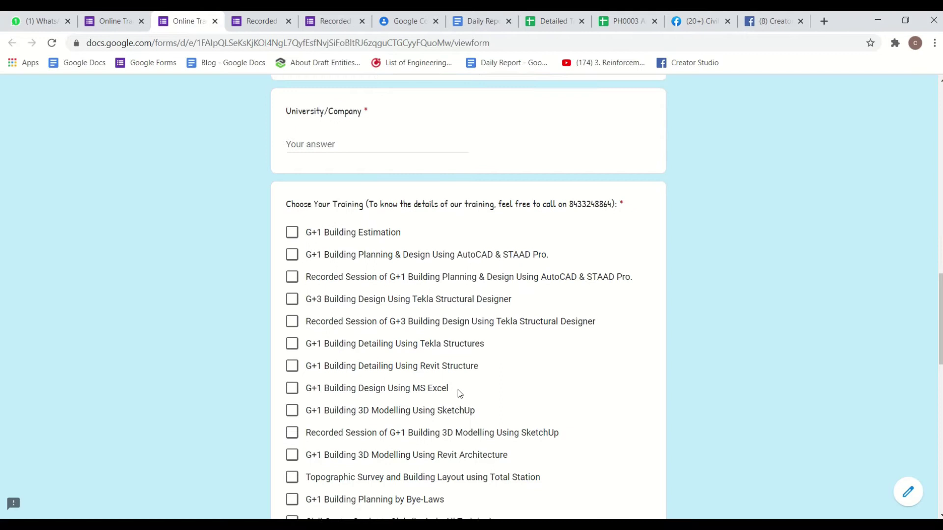
pyautogui.scroll(12, 458, 390)
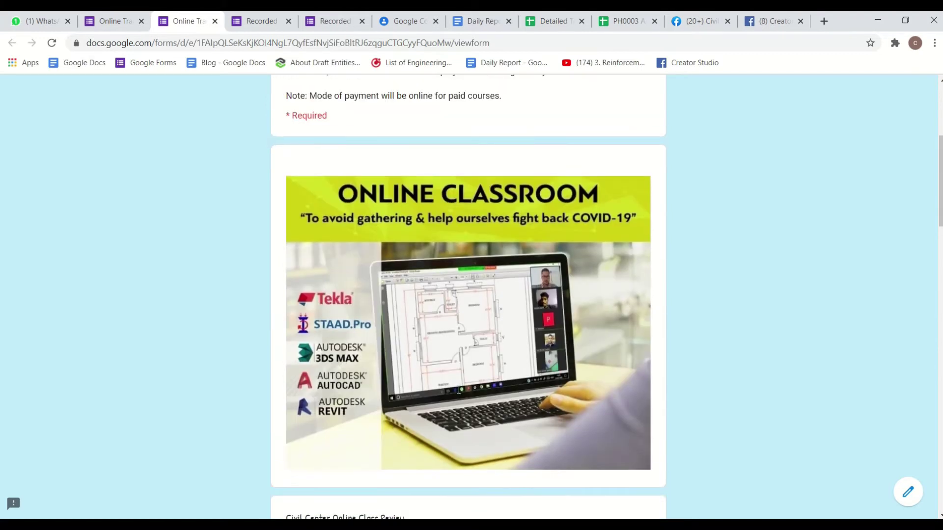
pyautogui.scroll(3, 458, 390)
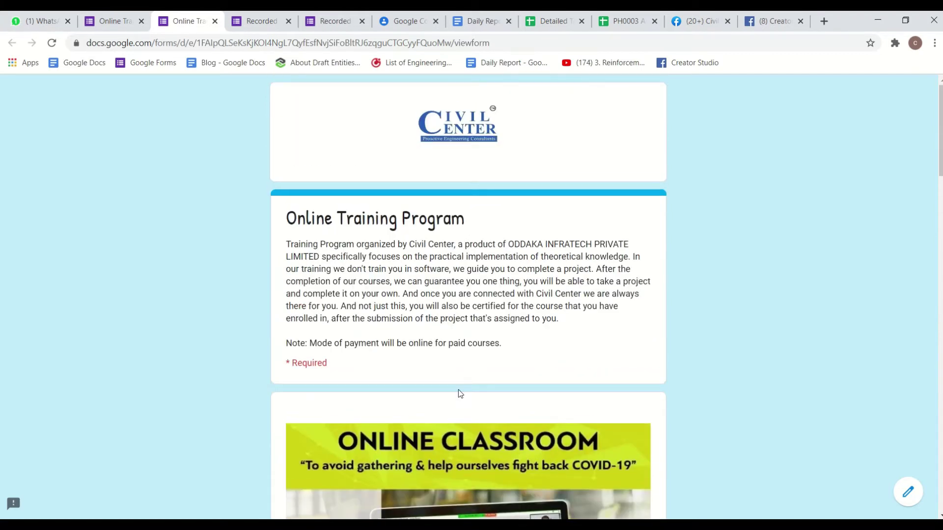
pyautogui.scroll(-11, 459, 390)
pyautogui.scroll(-11, 459, 395)
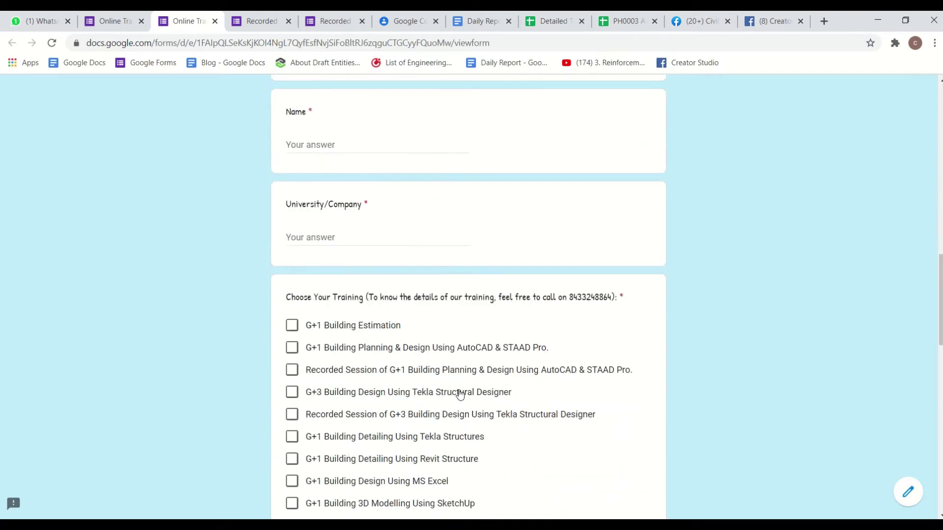
pyautogui.scroll(-3, 459, 395)
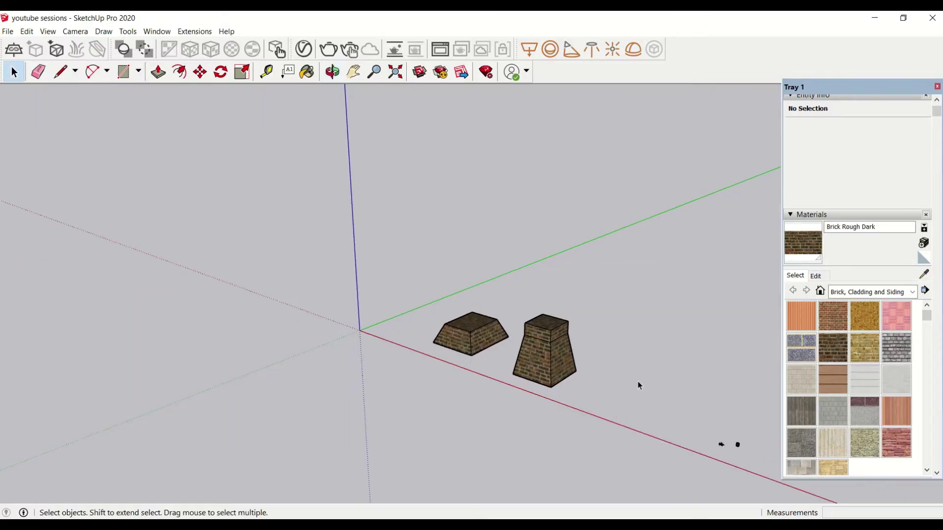
# Select the whole taller brick block and stretch it along the green axis with the Scale tool
pyautogui.scroll(5, 638, 381)
pyautogui.moveTo(530, 364); pyautogui.dragTo(436, 268, button='middle')
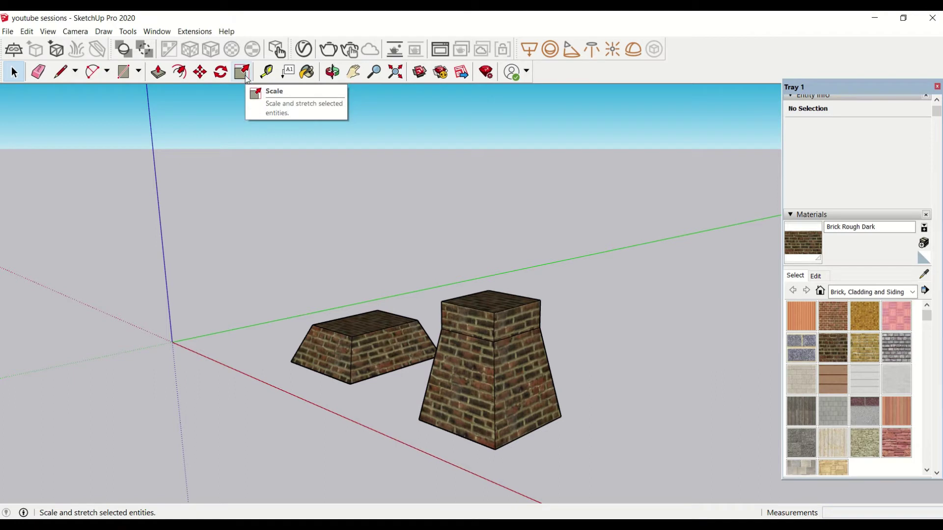
pyautogui.tripleClick(480, 393)
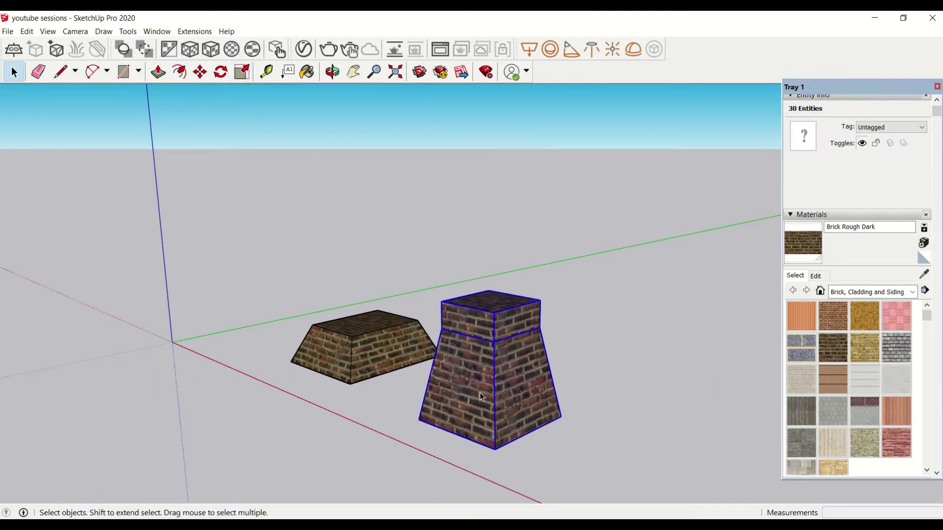
pyautogui.click(237, 75)
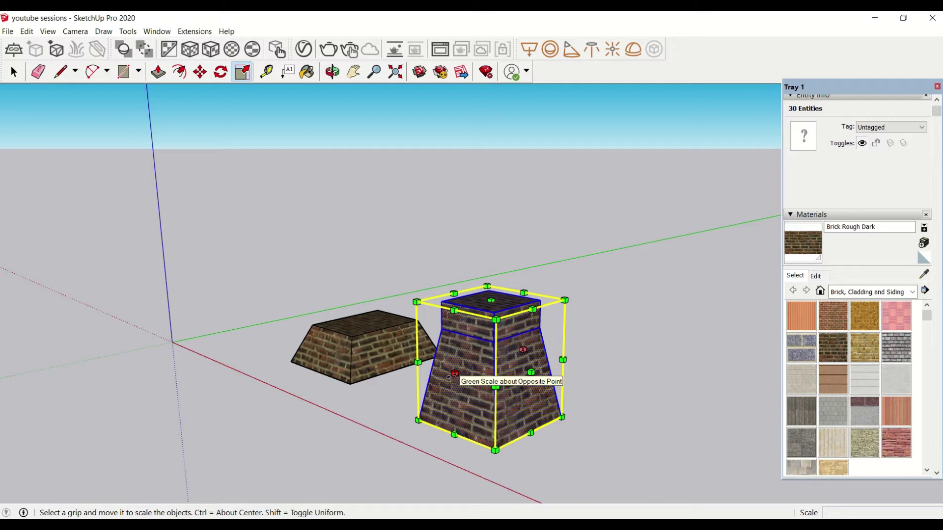
pyautogui.moveTo(448, 377); pyautogui.dragTo(235, 431)
pyautogui.moveTo(492, 421); pyautogui.dragTo(150, 411, button='middle')
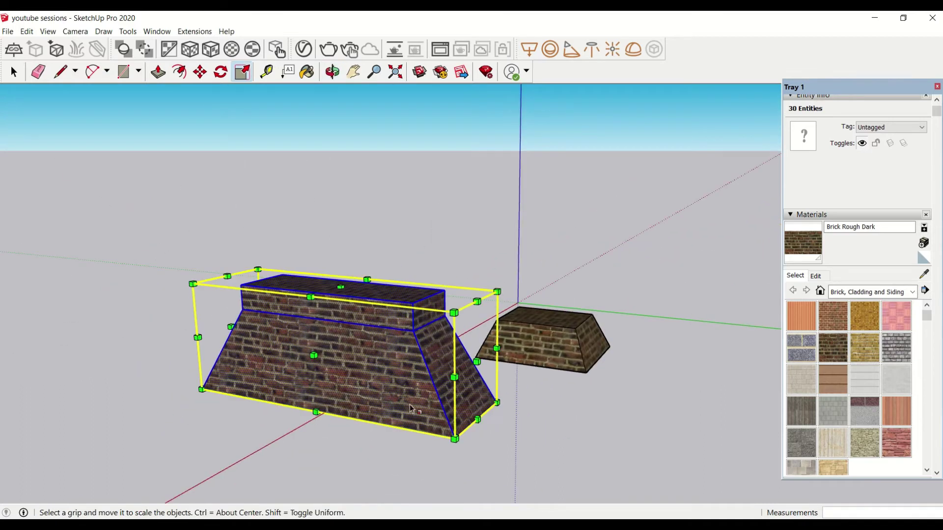
# Stretch the selected brick block further along the green axis from its opposite end face
pyautogui.scroll(-5, 584, 401)
pyautogui.moveTo(722, 445); pyautogui.dragTo(638, 435, button='middle')
pyautogui.moveTo(545, 428); pyautogui.dragTo(595, 402, button='middle')
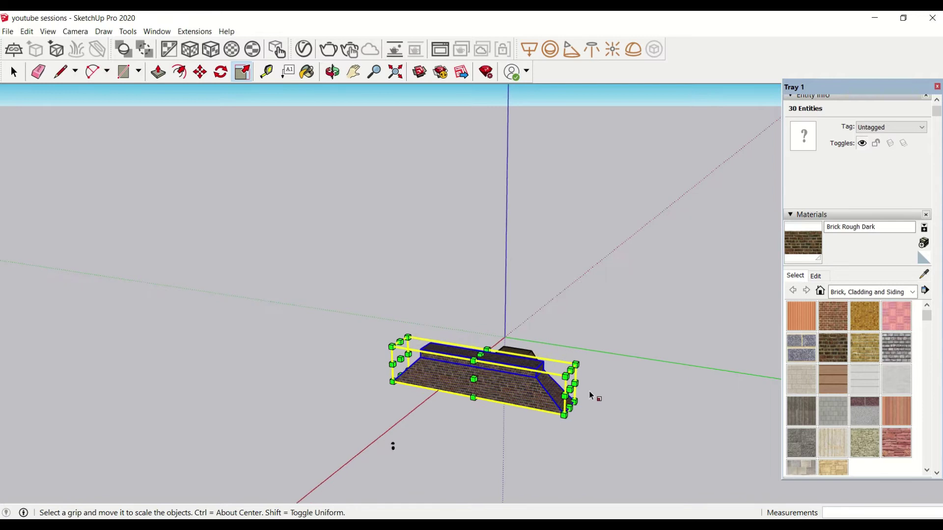
pyautogui.moveTo(570, 398); pyautogui.dragTo(780, 429)
# Widen the elongated brick block along the red axis from its long side face
pyautogui.moveTo(574, 435); pyautogui.dragTo(440, 461, button='middle')
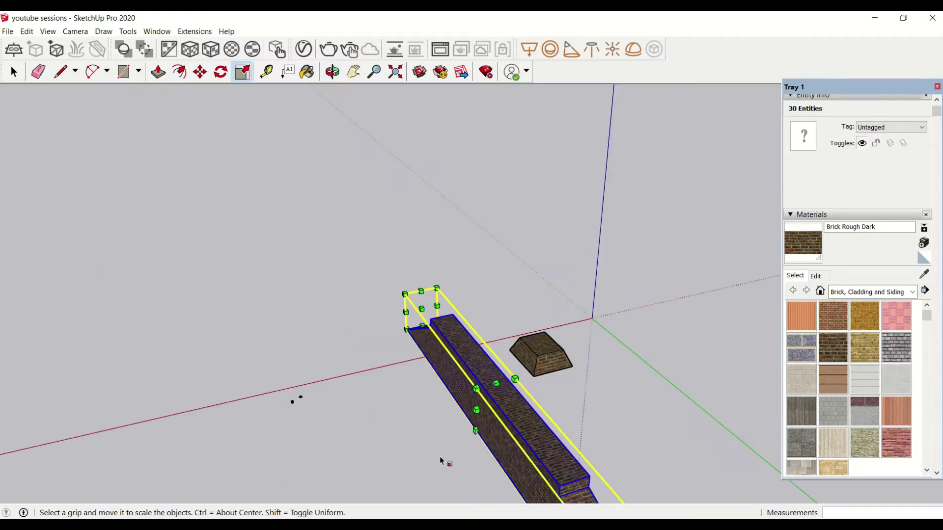
pyautogui.scroll(3, 444, 445)
pyautogui.scroll(-3, 444, 445)
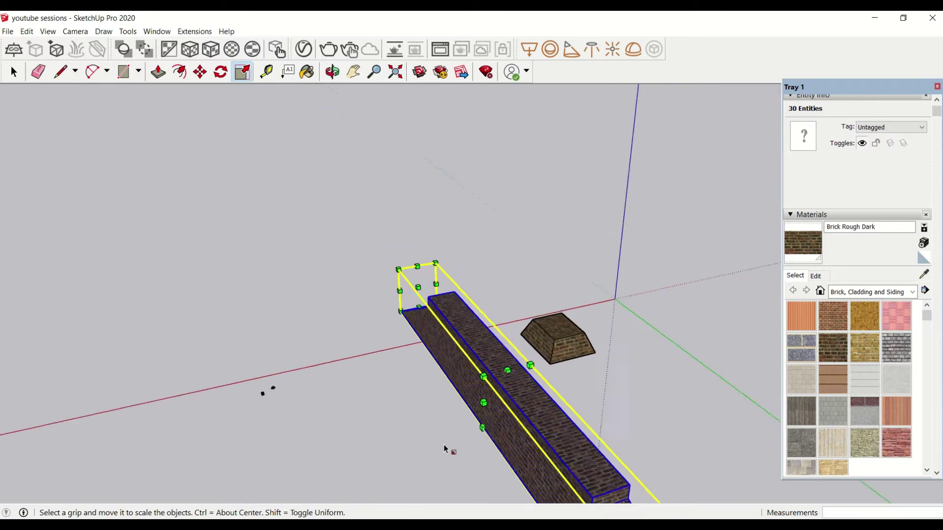
pyautogui.keyDown('shift'); pyautogui.moveTo(444, 444); pyautogui.dragTo(466, 371, button='middle'); pyautogui.keyUp('shift')
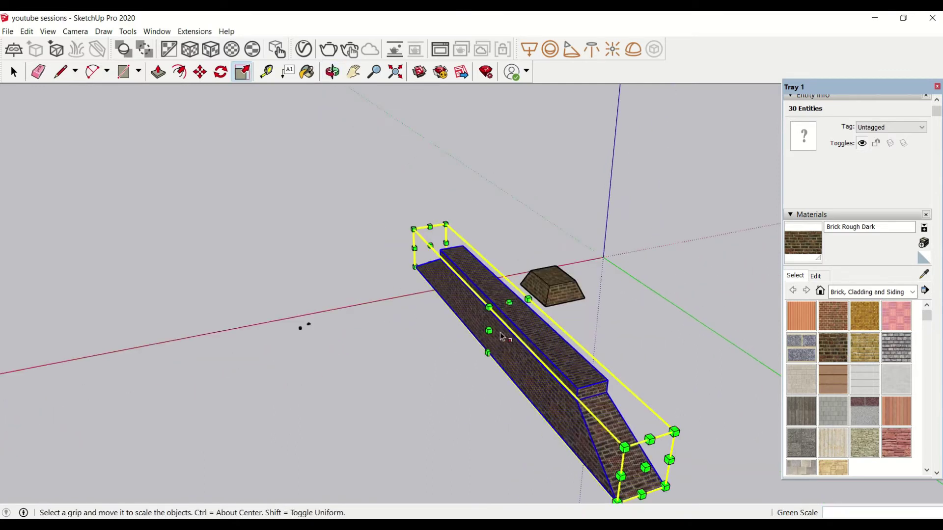
pyautogui.moveTo(491, 332); pyautogui.dragTo(170, 400)
pyautogui.scroll(-5, 211, 385)
pyautogui.moveTo(162, 414); pyautogui.dragTo(547, 415, button='middle')
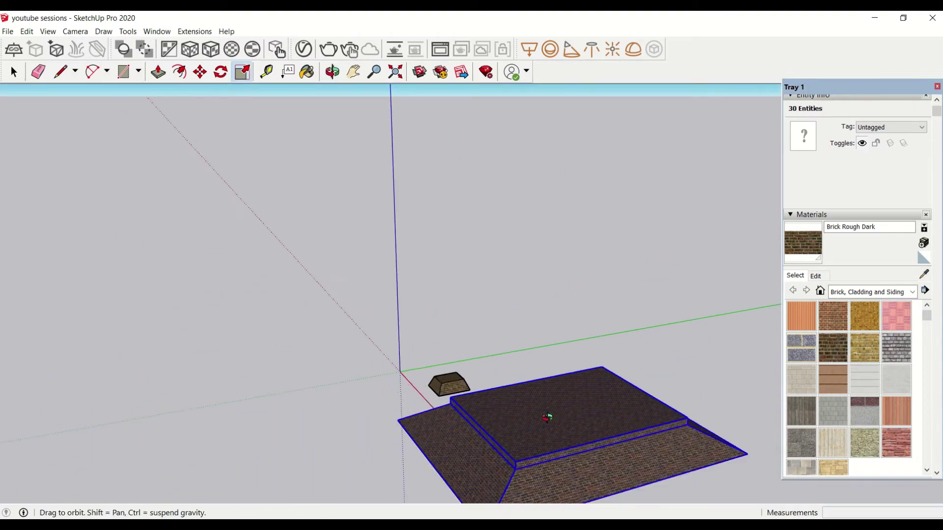
# Undo the three scale operations on the brick block
pyautogui.hotkey('ctrl', 'z')
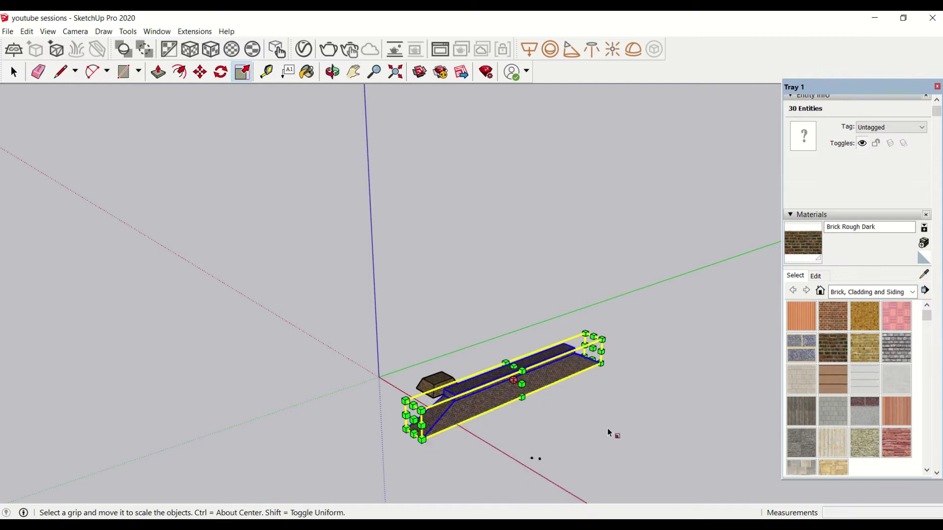
pyautogui.scroll(2, 539, 475)
pyautogui.hotkey('ctrl', 'z')
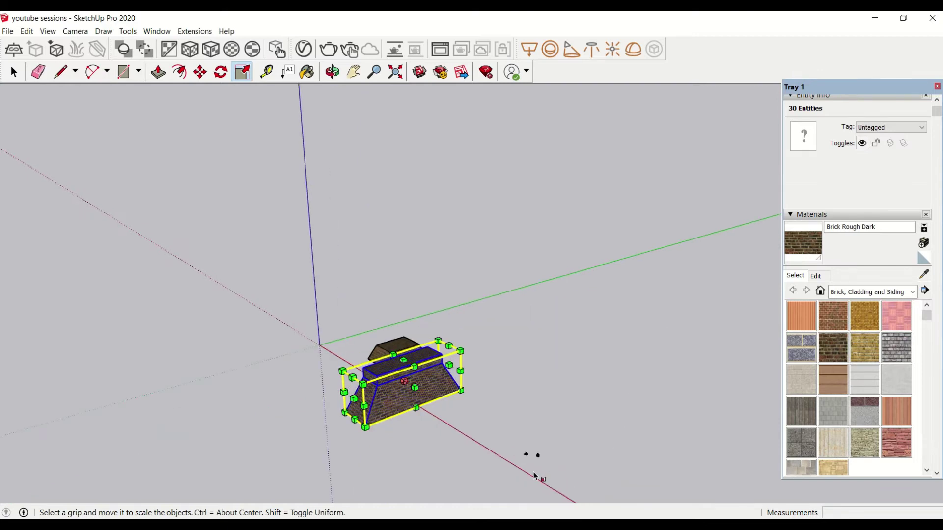
pyautogui.hotkey('ctrl', 'z')
pyautogui.scroll(8, 534, 476)
pyautogui.scroll(4, 536, 478)
pyautogui.moveTo(542, 480); pyautogui.dragTo(448, 430, button='middle')
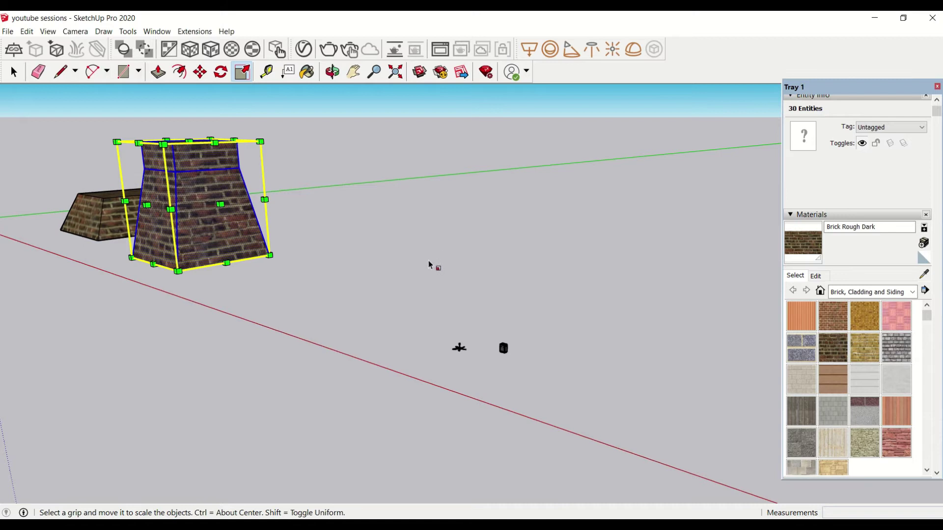
# Select the fan component and scale it up uniformly from an upper corner by about 4.43
pyautogui.scroll(5, 464, 364)
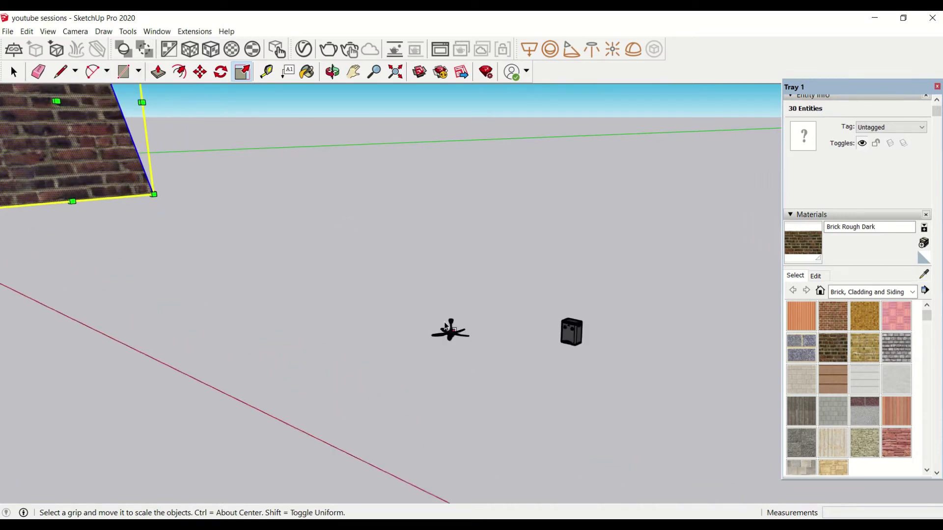
pyautogui.scroll(1, 456, 344)
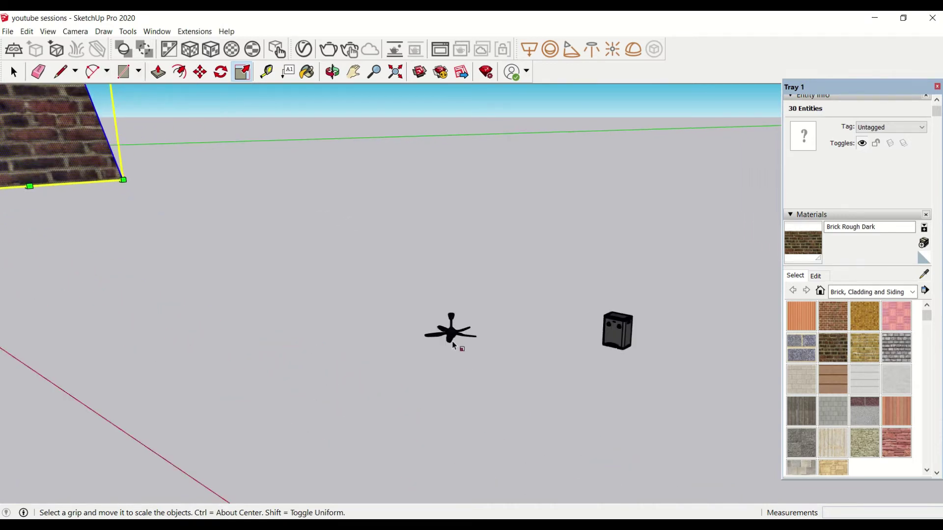
pyautogui.scroll(1, 454, 345)
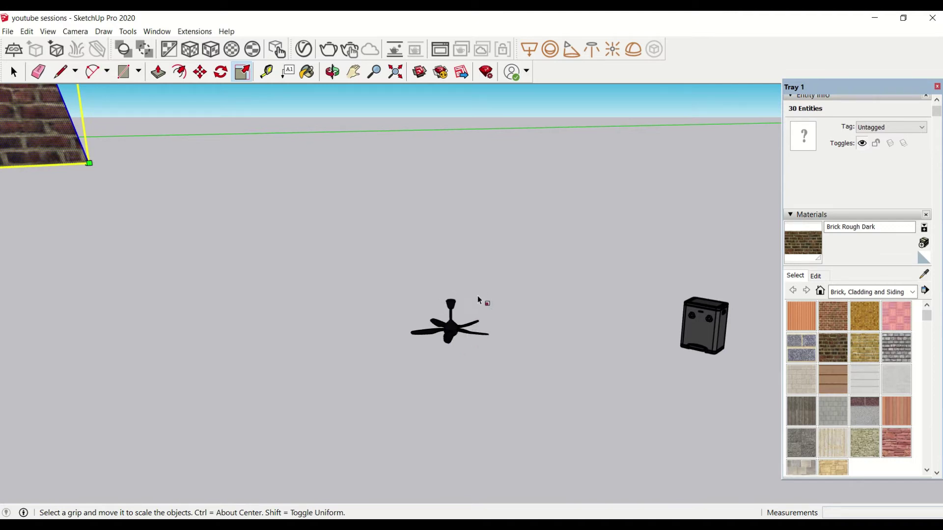
pyautogui.scroll(3, 444, 338)
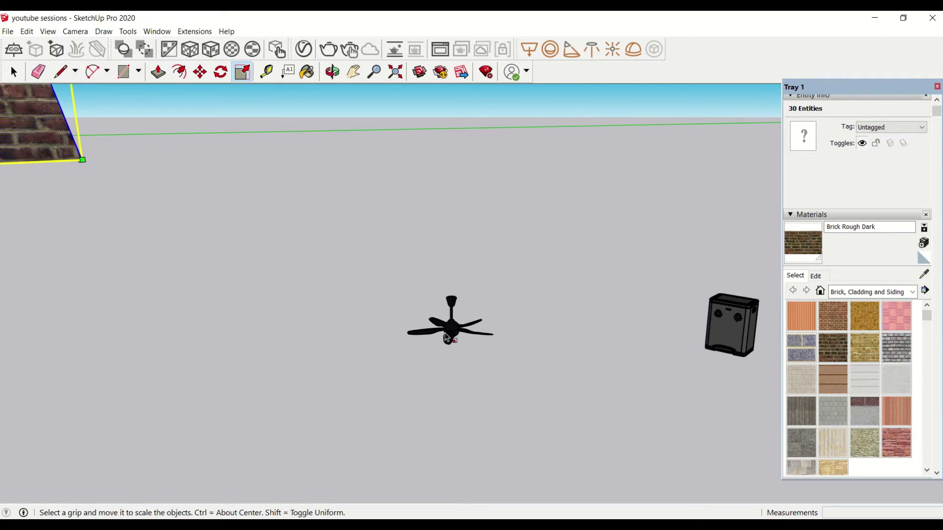
pyautogui.press('space')
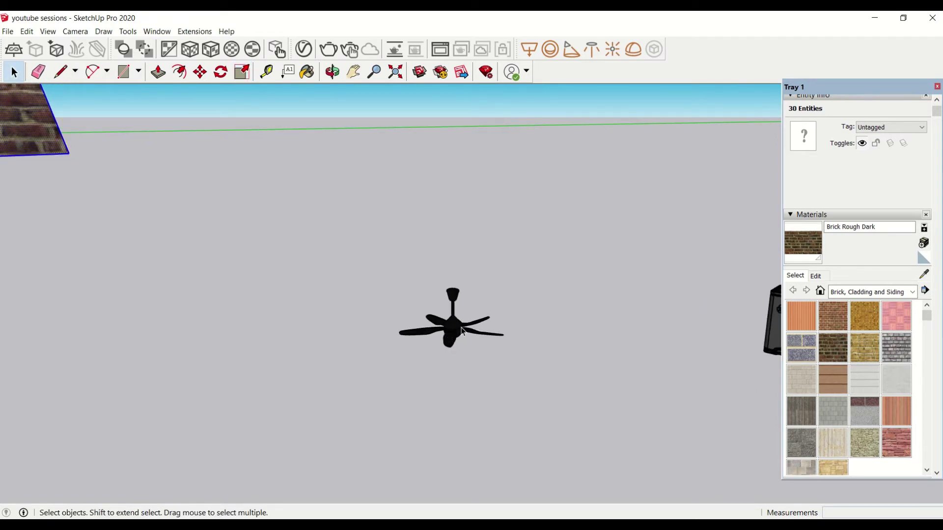
pyautogui.click(463, 332)
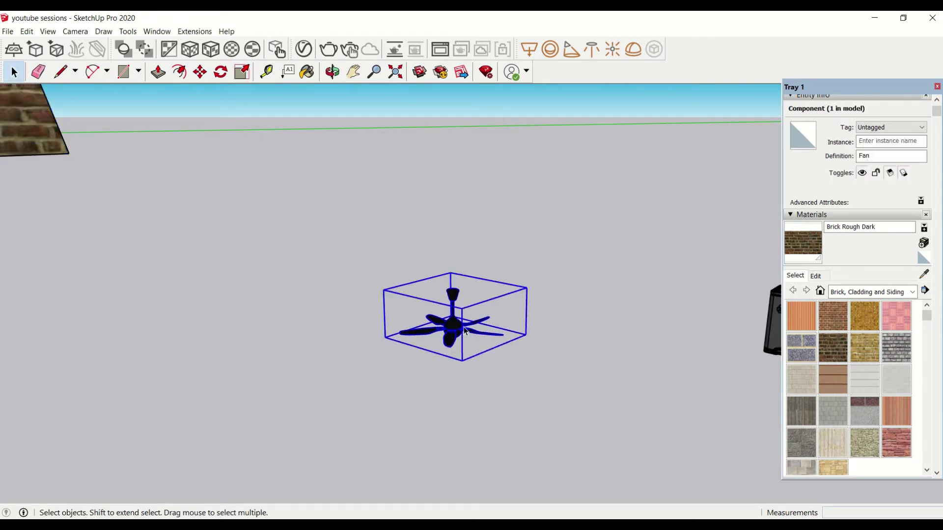
pyautogui.press('s')
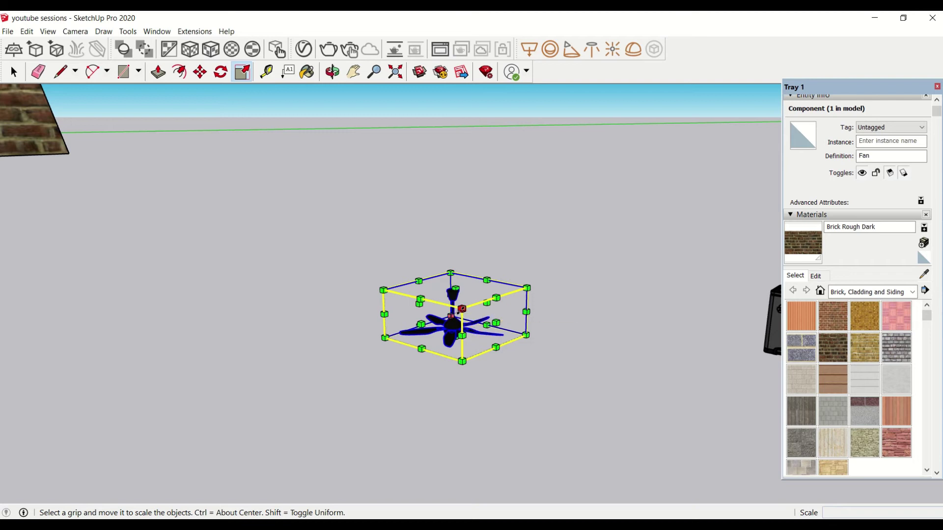
pyautogui.scroll(3, 460, 310)
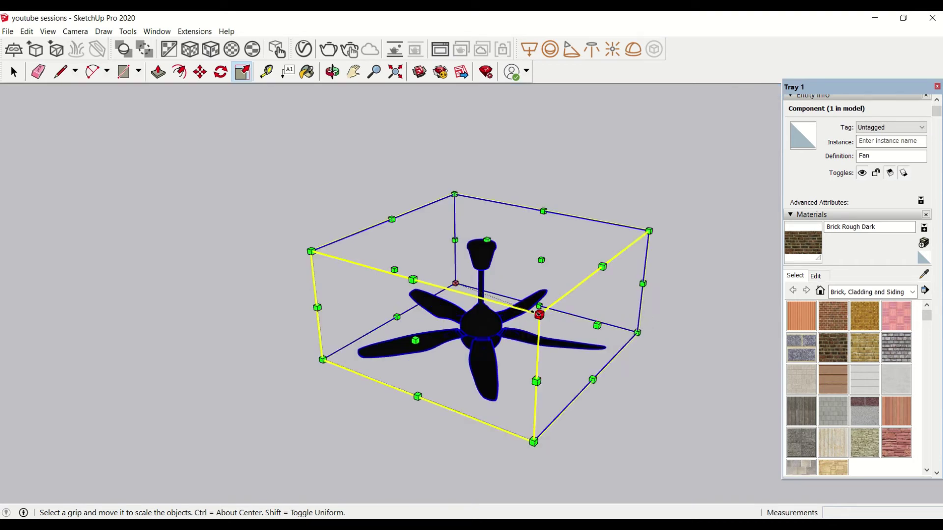
pyautogui.scroll(-5, 538, 314)
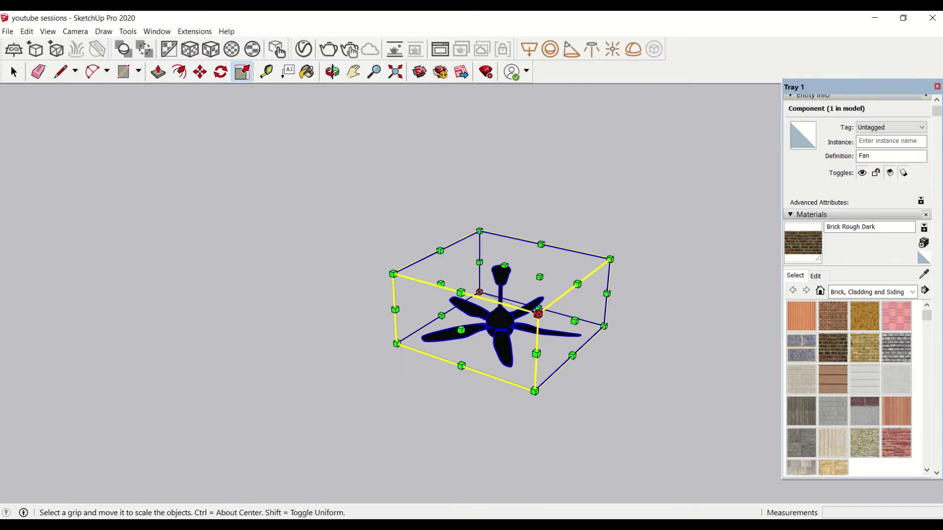
pyautogui.scroll(-3, 536, 313)
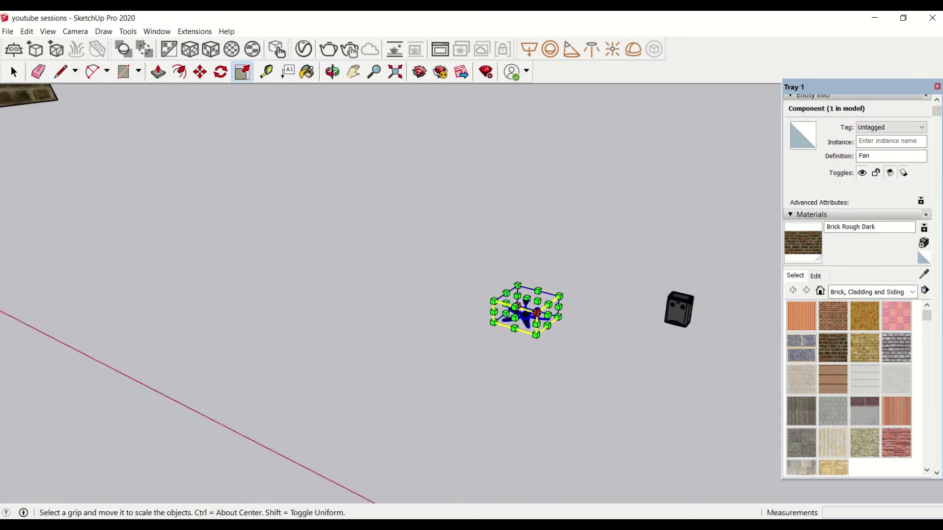
pyautogui.moveTo(537, 314); pyautogui.dragTo(642, 345)
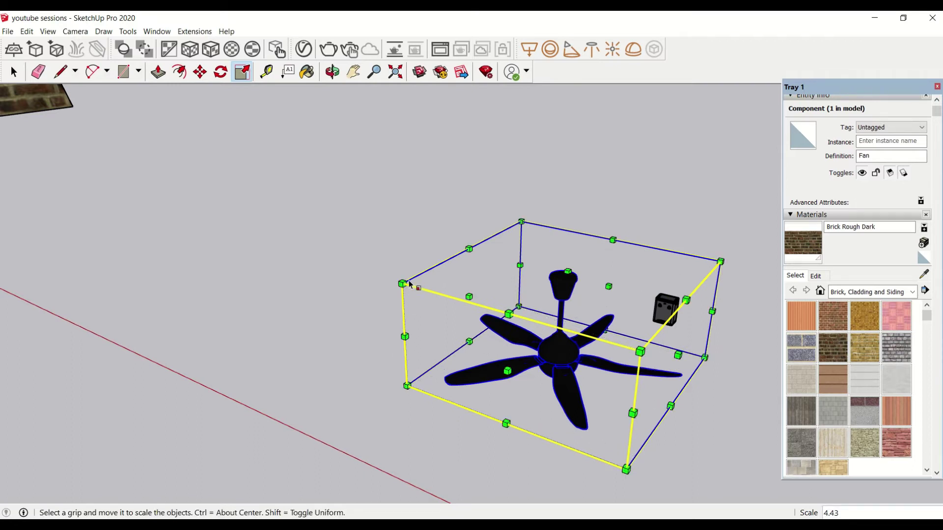
# Scale the enlarged fan back down uniformly from another upper corner
pyautogui.moveTo(403, 281); pyautogui.dragTo(615, 365)
pyautogui.scroll(-3, 590, 354)
pyautogui.moveTo(491, 334); pyautogui.dragTo(373, 275, button='middle')
pyautogui.scroll(-3, 343, 256)
pyautogui.scroll(3, 229, 222)
pyautogui.moveTo(228, 223); pyautogui.dragTo(398, 282, button='middle')
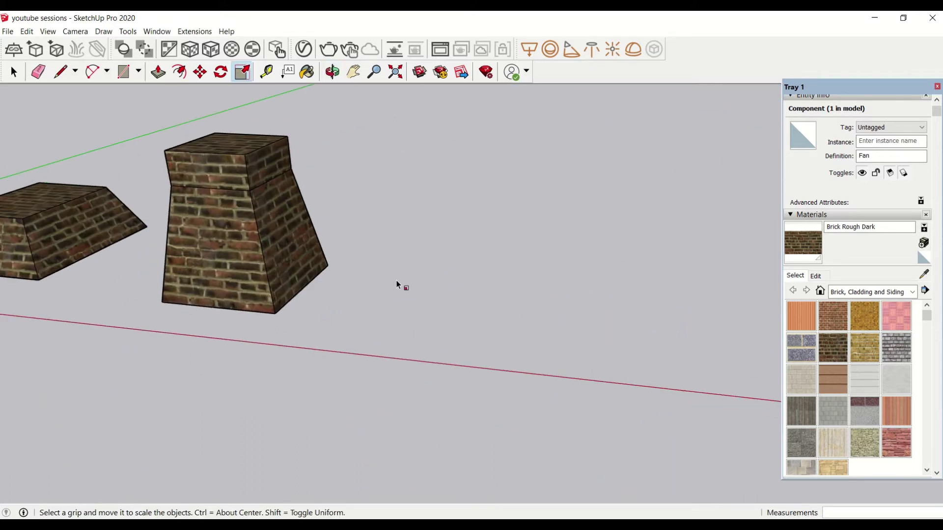
pyautogui.scroll(-4, 396, 281)
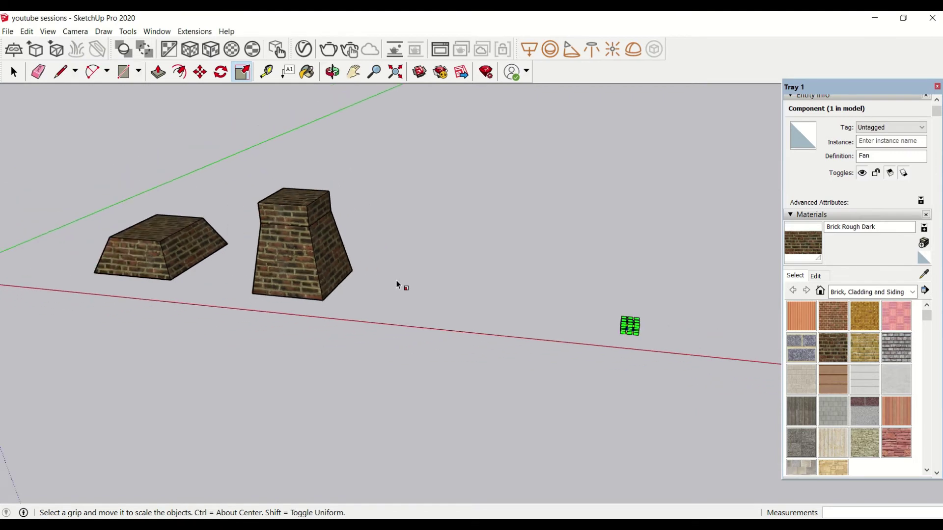
# Select all connected geometry of the tall stepped brick block
pyautogui.press('space')
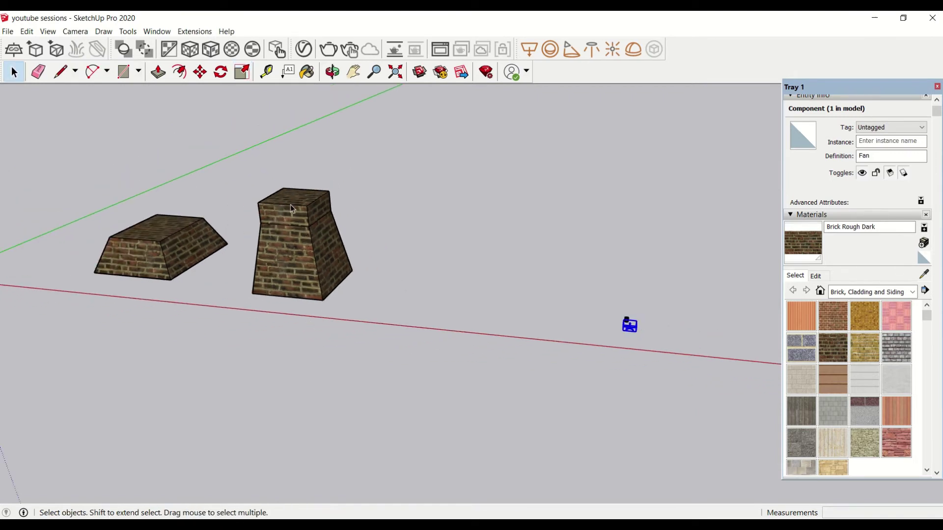
pyautogui.moveTo(299, 217); pyautogui.dragTo(392, 238, button='middle')
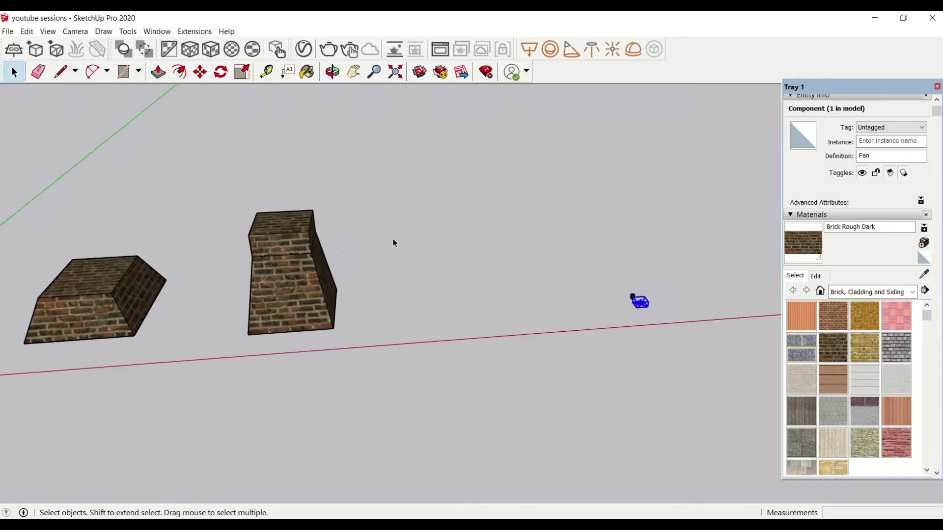
pyautogui.scroll(3, 250, 233)
pyautogui.scroll(1, 250, 233)
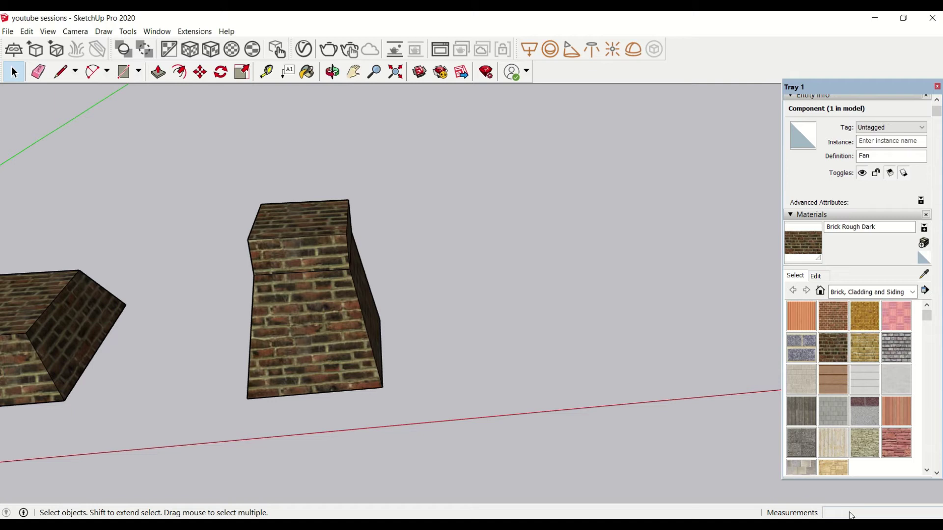
pyautogui.tripleClick(302, 321)
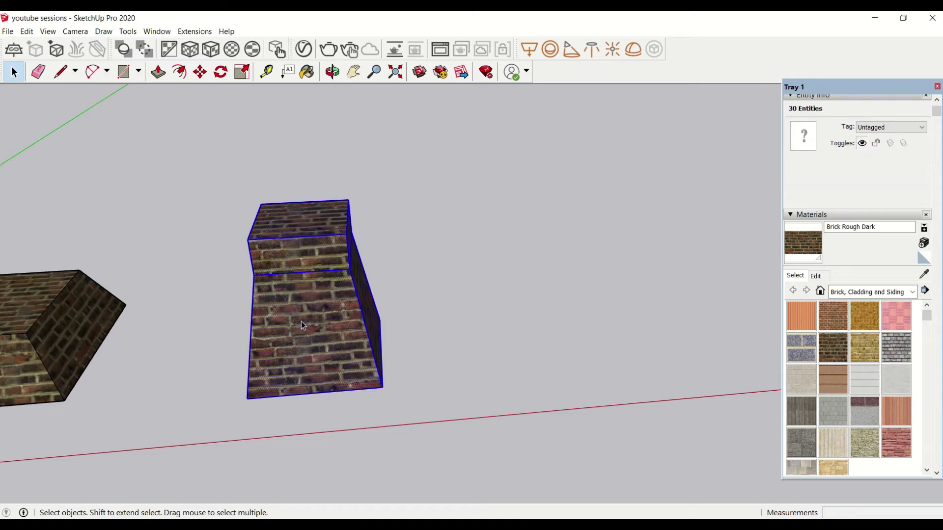
# Measure the upper front edge of the tall brick block with the Tape Measure tool
pyautogui.click(266, 72)
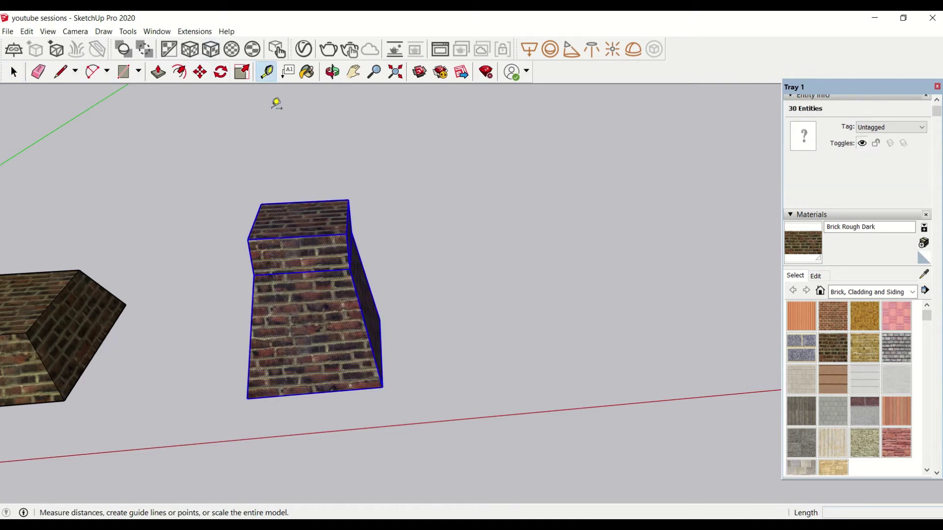
pyautogui.click(248, 238)
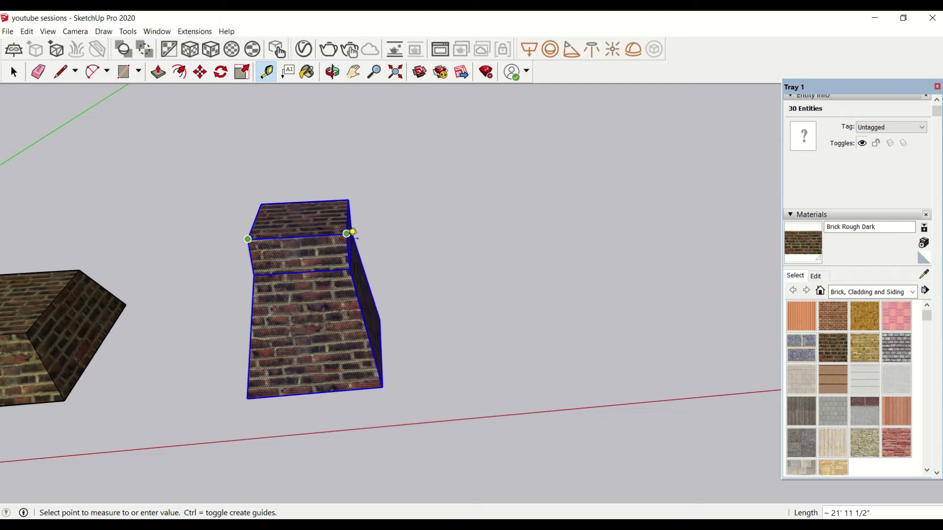
pyautogui.press('space')
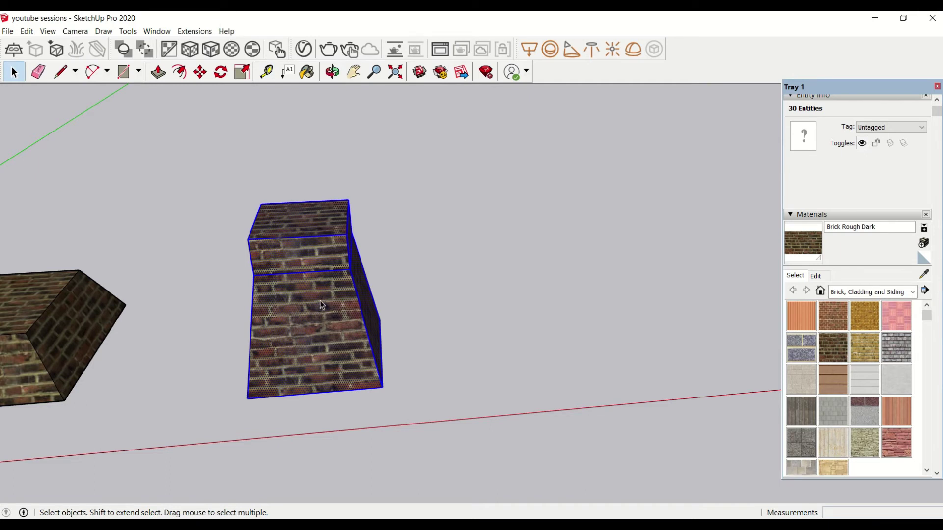
# Scale the selected brick block uniformly from an upper front corner by a factor of 10
pyautogui.press('s')
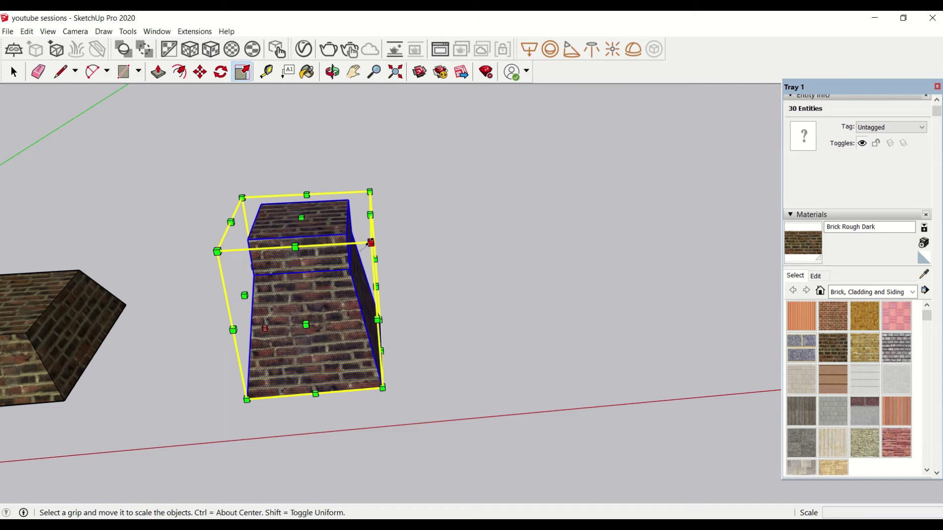
pyautogui.moveTo(371, 243); pyautogui.dragTo(435, 229)
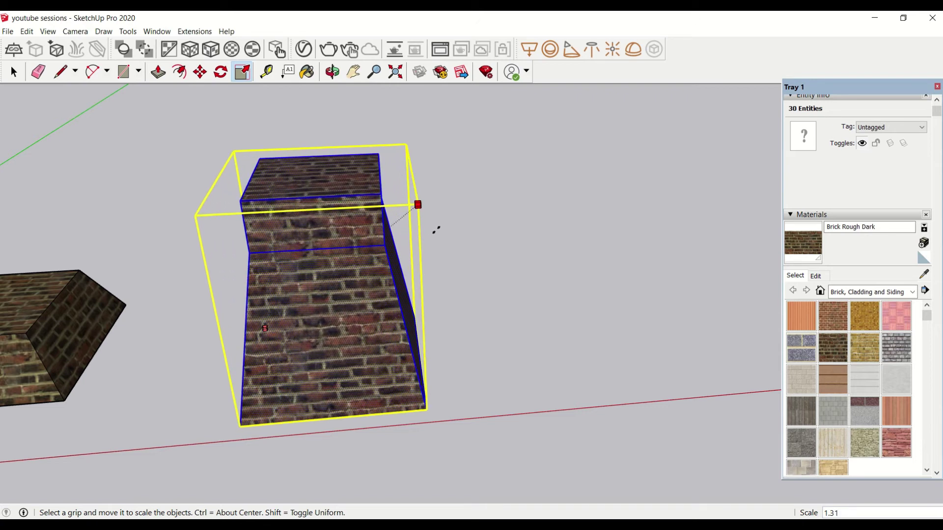
pyautogui.write('10')
pyautogui.press('Return')
# Measure the two adjoining front edges of the enlarged block's top face with the Tape Measure tool
pyautogui.scroll(-3, 436, 231)
pyautogui.scroll(-5, 436, 233)
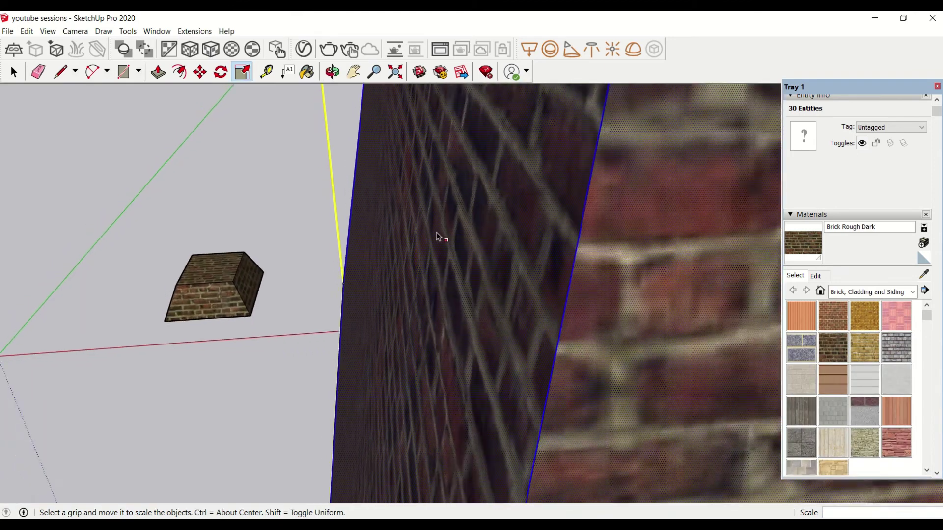
pyautogui.scroll(-8, 438, 237)
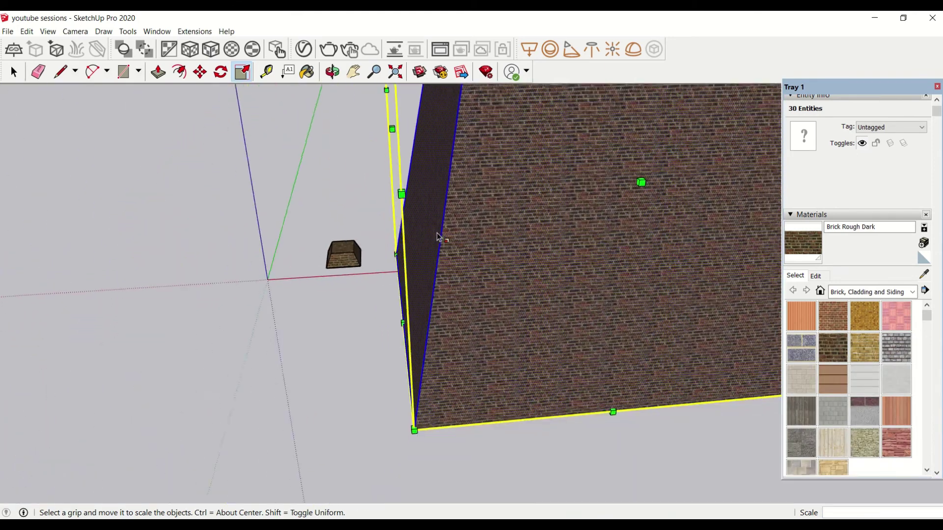
pyautogui.scroll(-2, 439, 240)
pyautogui.press('o')
pyautogui.moveTo(448, 216); pyautogui.dragTo(409, 246)
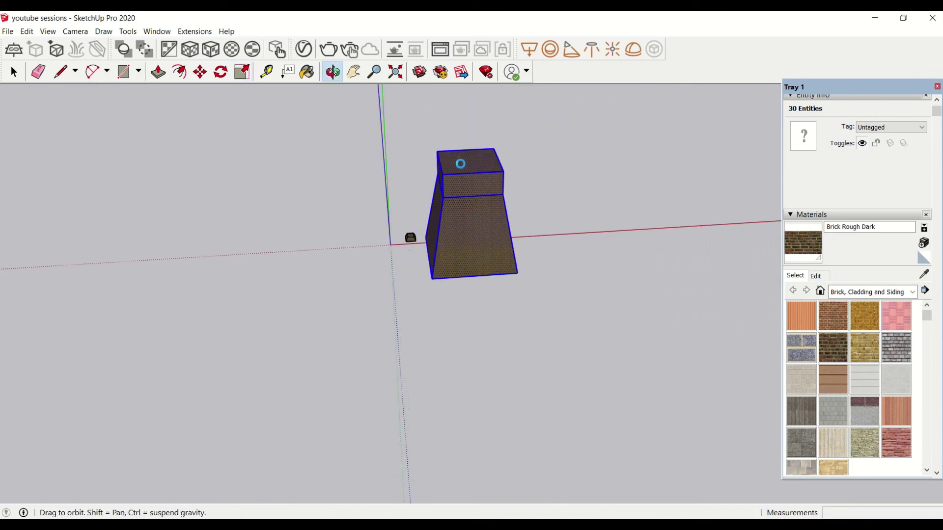
pyautogui.press('t')
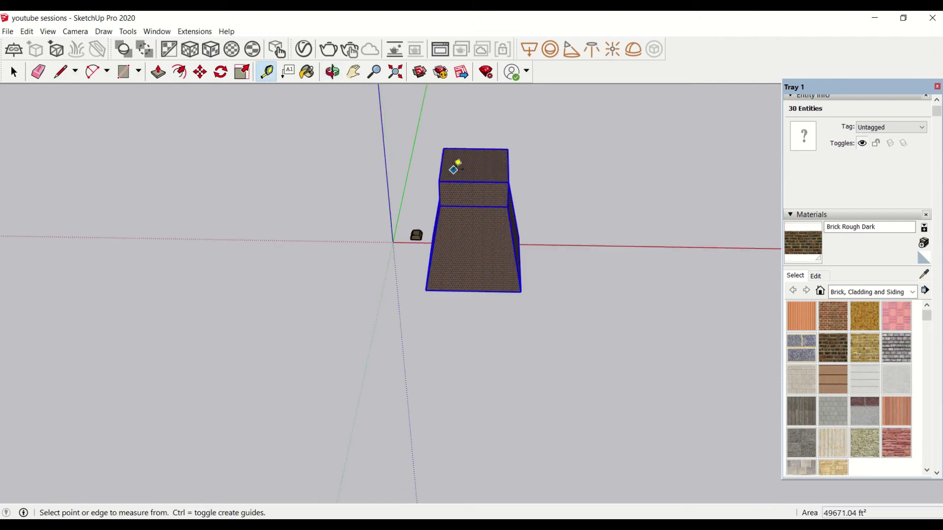
pyautogui.click(438, 182)
pyautogui.press('Escape')
pyautogui.moveTo(414, 204); pyautogui.dragTo(472, 209, button='middle')
pyautogui.scroll(4, 413, 169)
pyautogui.click(412, 166)
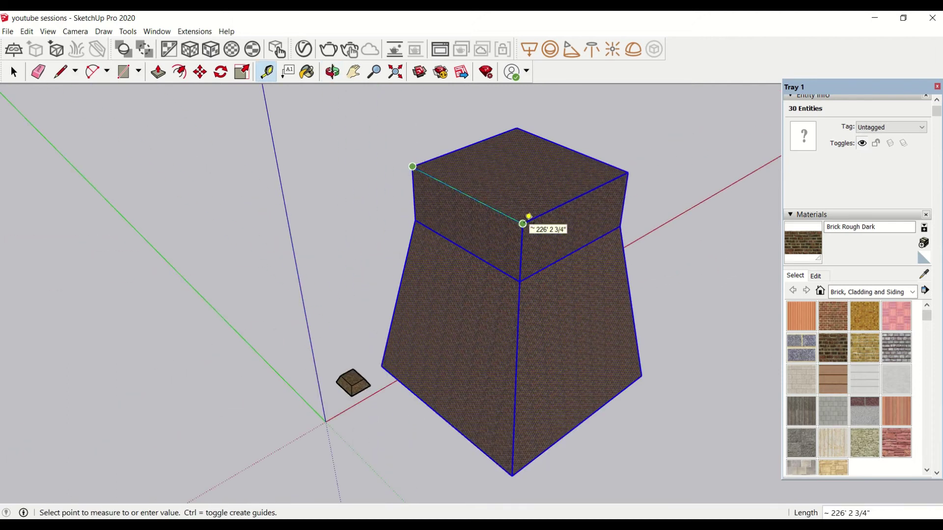
pyautogui.click(523, 223)
pyautogui.click(523, 223)
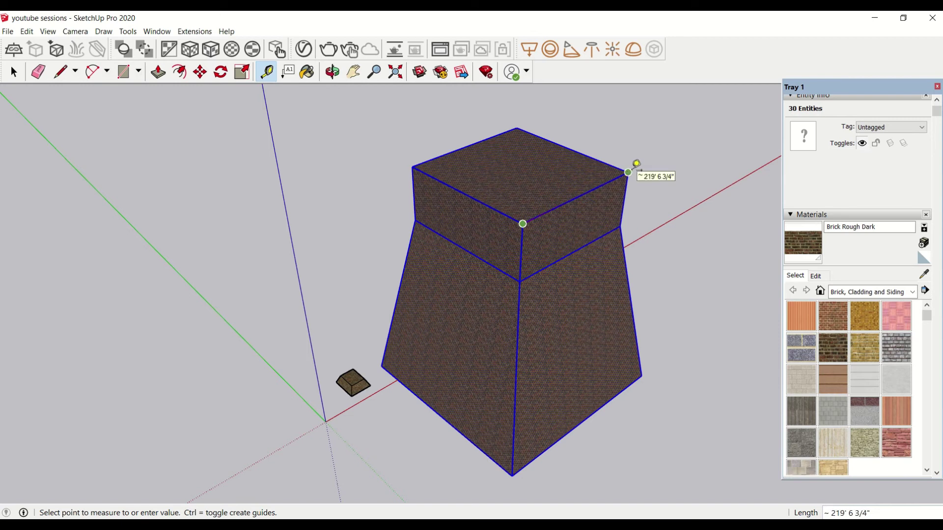
pyautogui.press('Escape')
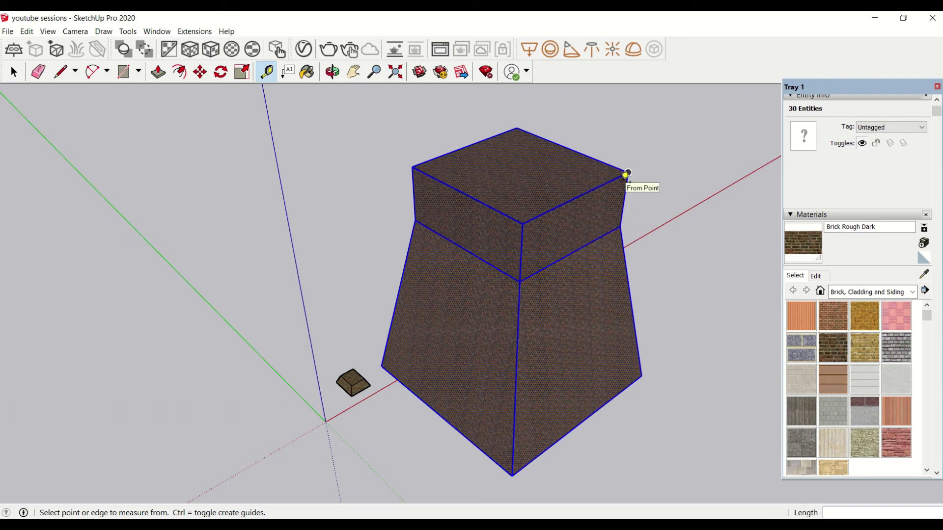
# Scale the enlarged brick block down uniformly from an upper corner by a factor of 0.1
pyautogui.press('s')
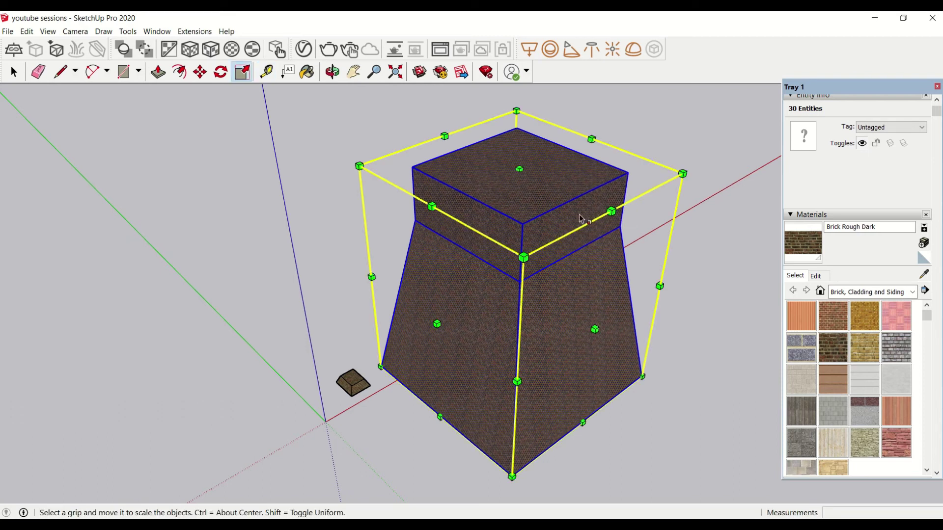
pyautogui.moveTo(682, 173); pyautogui.dragTo(621, 213)
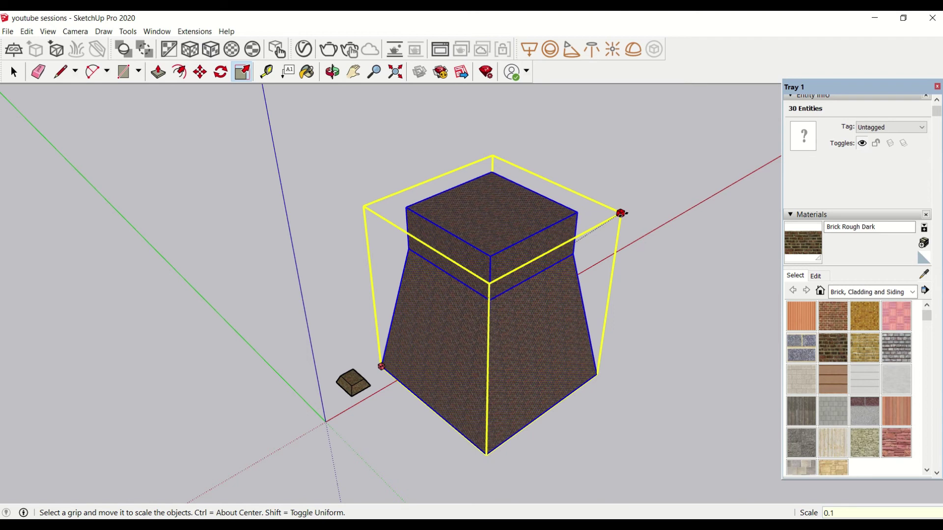
pyautogui.press('Return')
# Measure an edge of the reduced block's top face, starting from its nearest corner
pyautogui.scroll(4, 358, 361)
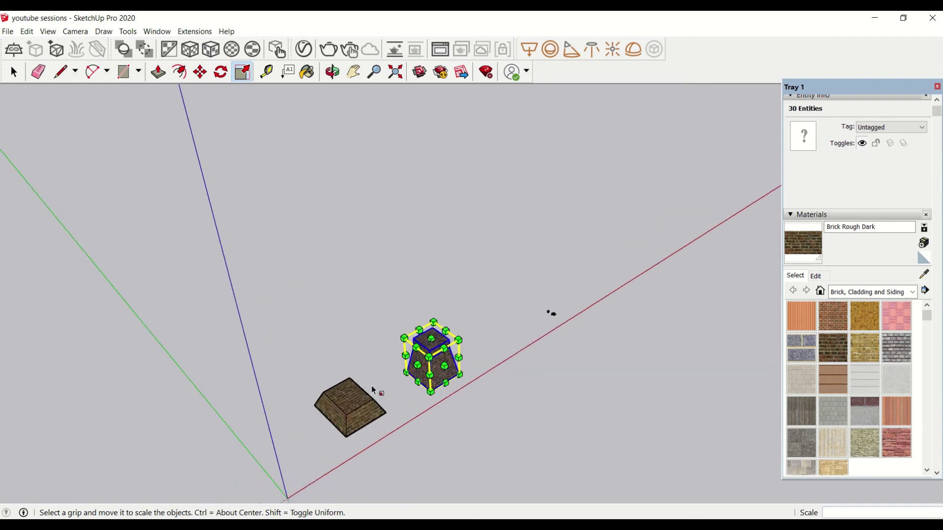
pyautogui.scroll(4, 403, 378)
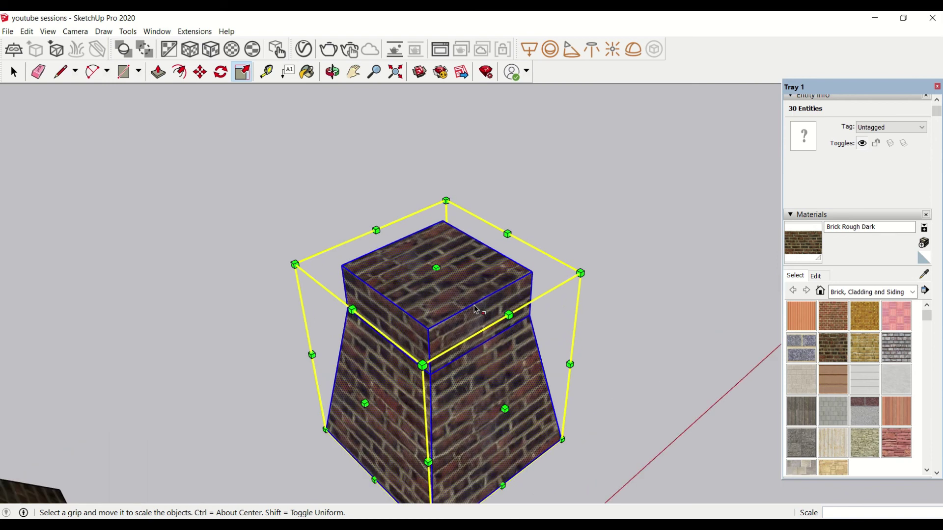
pyautogui.press('t')
pyautogui.click(428, 328)
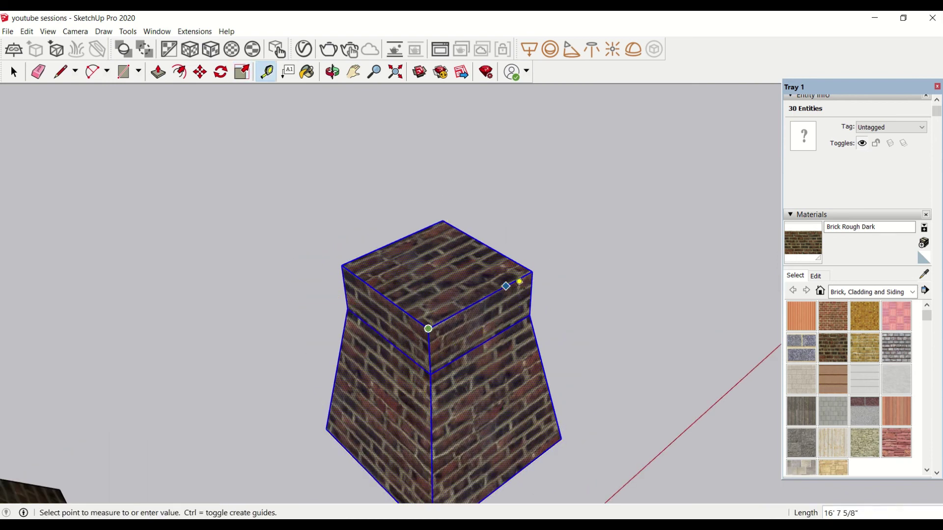
pyautogui.press('space')
pyautogui.scroll(-3, 395, 324)
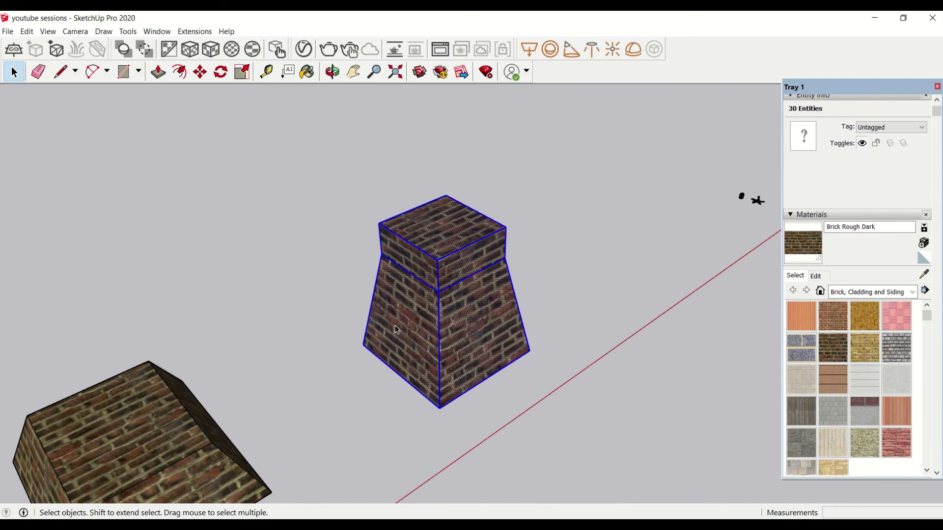
pyautogui.moveTo(396, 327); pyautogui.dragTo(326, 314, button='middle')
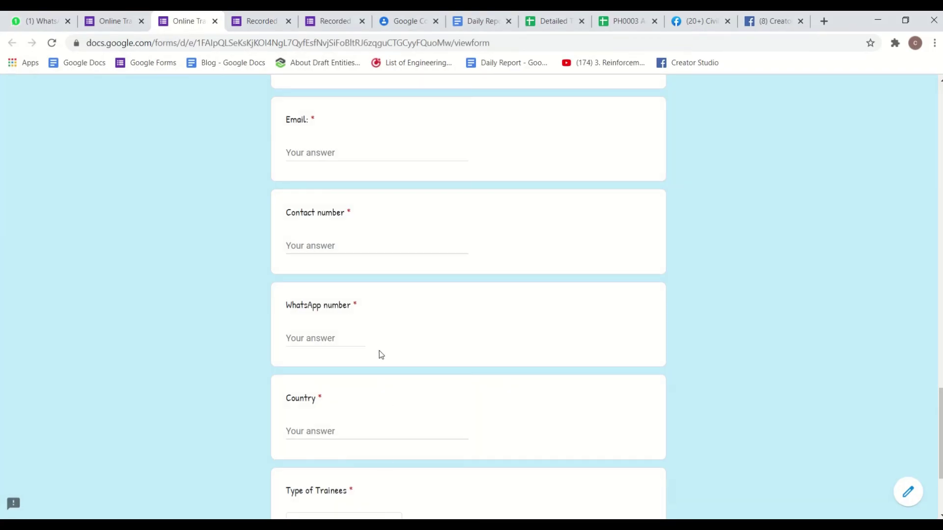
# In Google Forms, look over the Online Training Program form and the poster in the G+1 Building 3D Modelling recorded session form
pyautogui.click(124, 26)
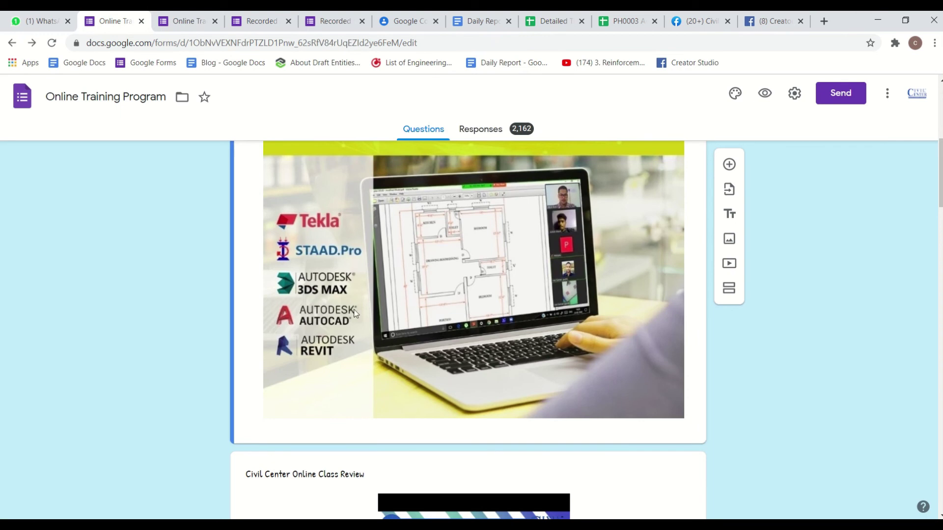
pyautogui.scroll(7, 356, 314)
pyautogui.click(257, 22)
pyautogui.scroll(-5, 293, 308)
pyautogui.scroll(5, 293, 308)
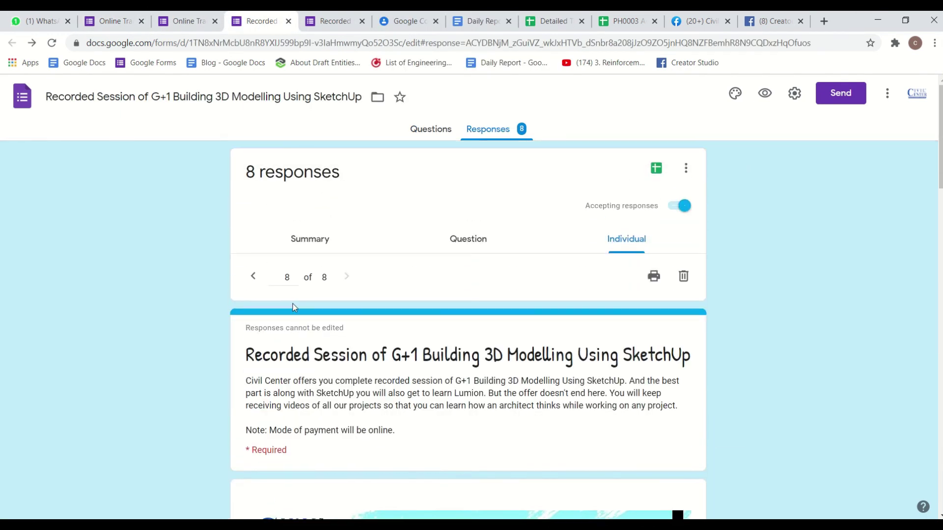
pyautogui.scroll(-7, 293, 308)
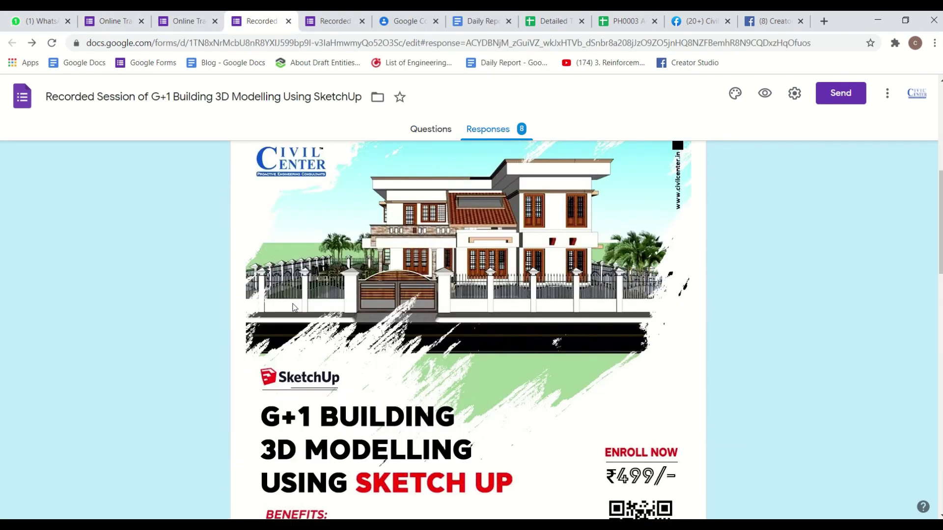
pyautogui.scroll(-5, 293, 308)
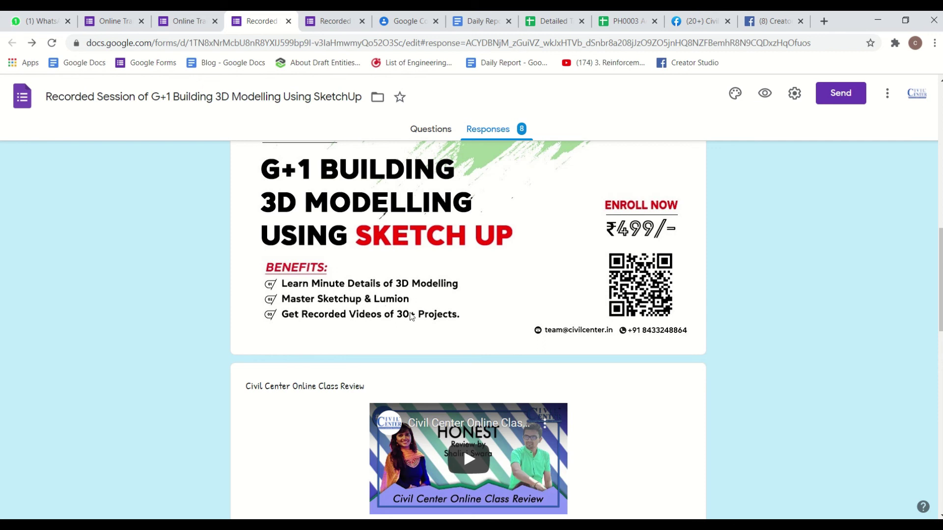
pyautogui.scroll(3, 475, 318)
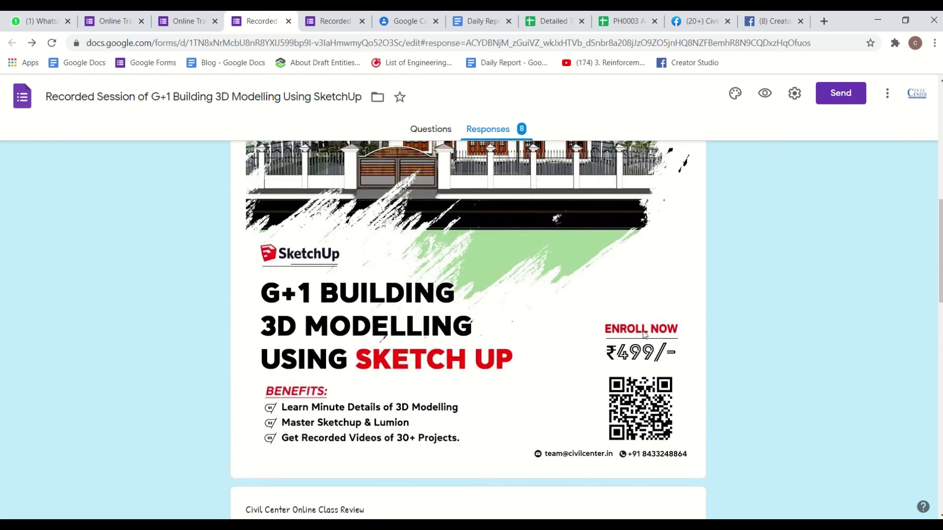